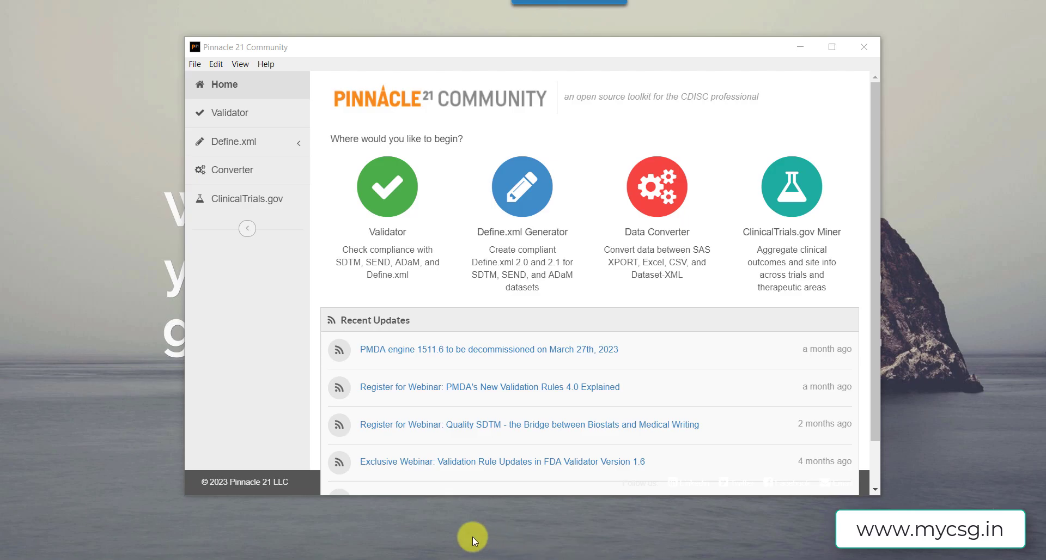
# Step: Switch to Excel and bring up the LB003 sheet of the SDTM_P21.xlsx workbook
pyautogui.click(439, 551)
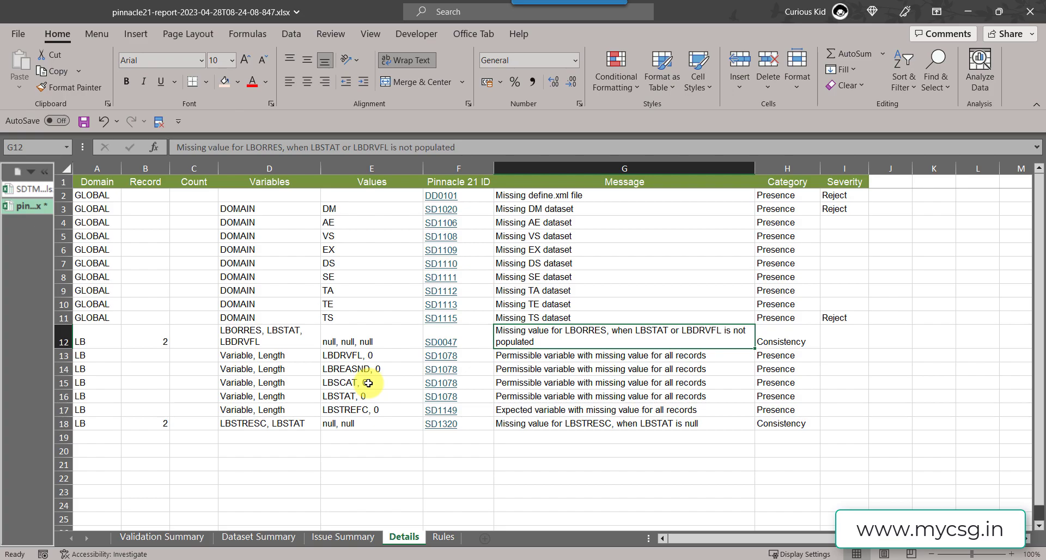
pyautogui.click(22, 189)
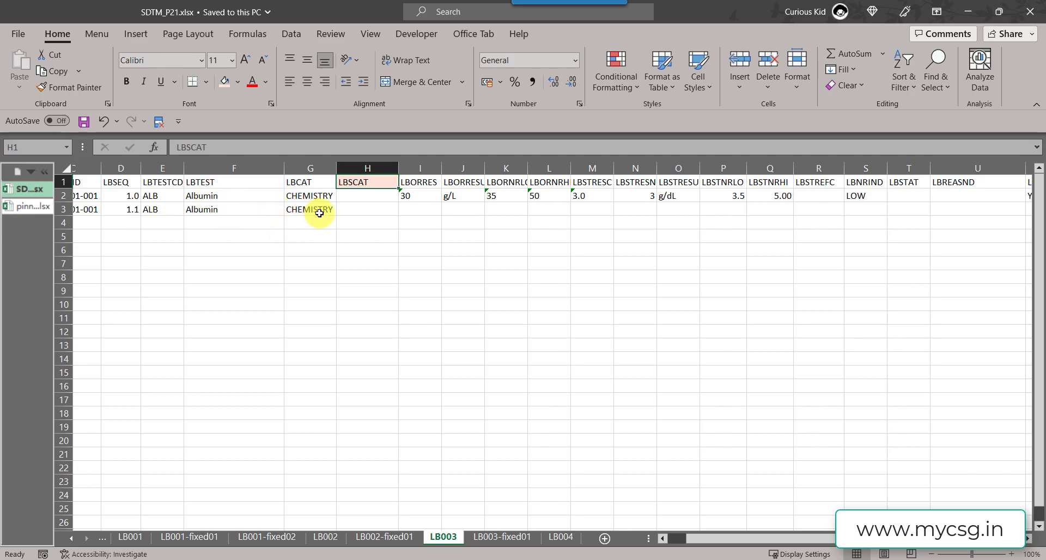
# Step: Switch to SAS, run the Import_for_p21_SDTM program for sheet LB003 and domain LB, and check the log
pyautogui.hotkey('alt', 'Tab')
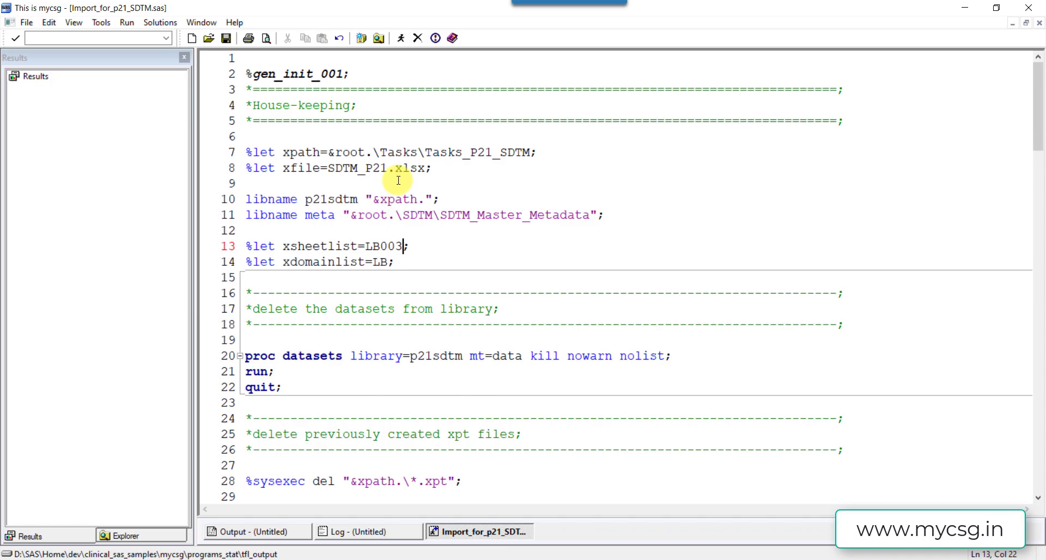
pyautogui.click(362, 232)
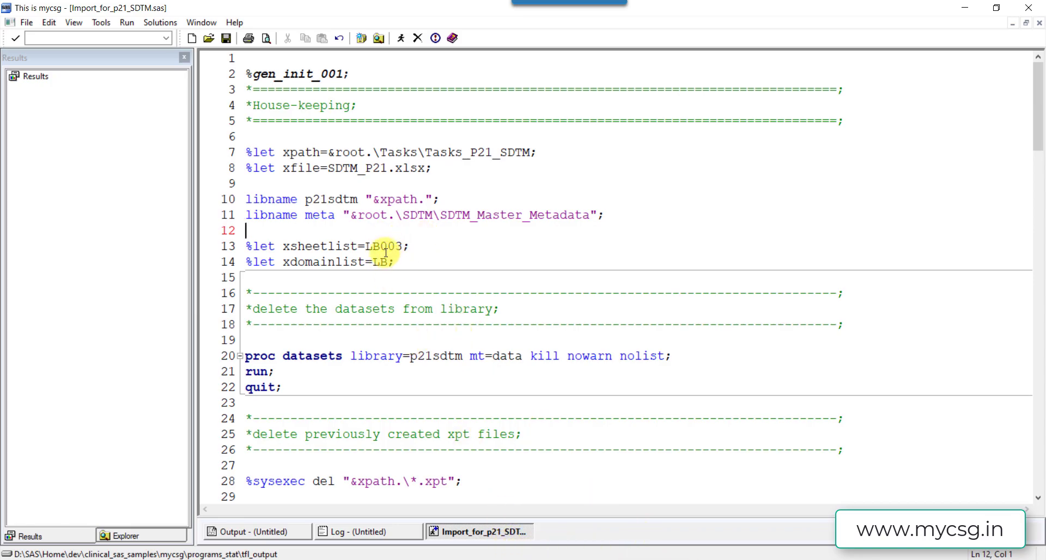
pyautogui.click(428, 255)
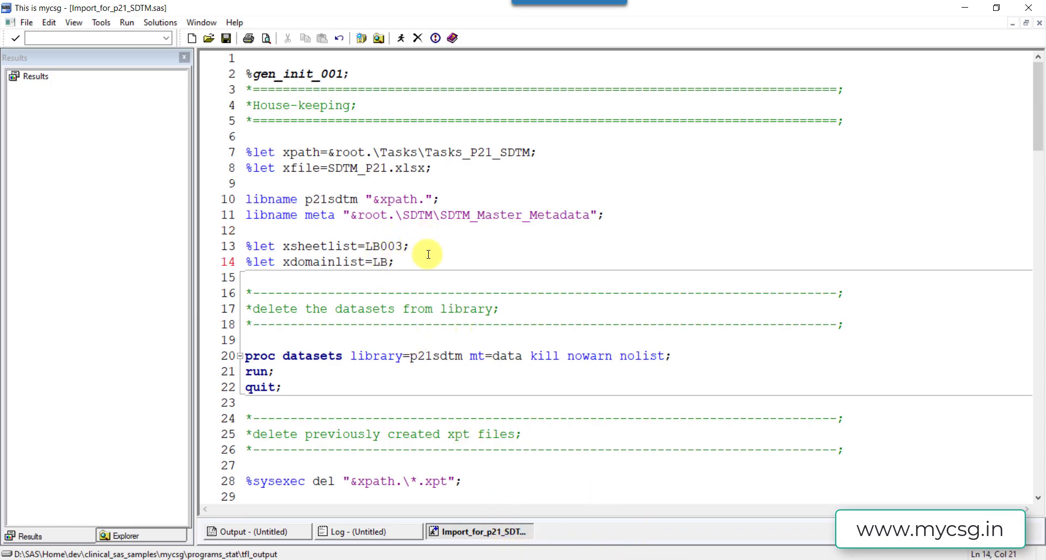
pyautogui.press('F8')
pyautogui.click(344, 532)
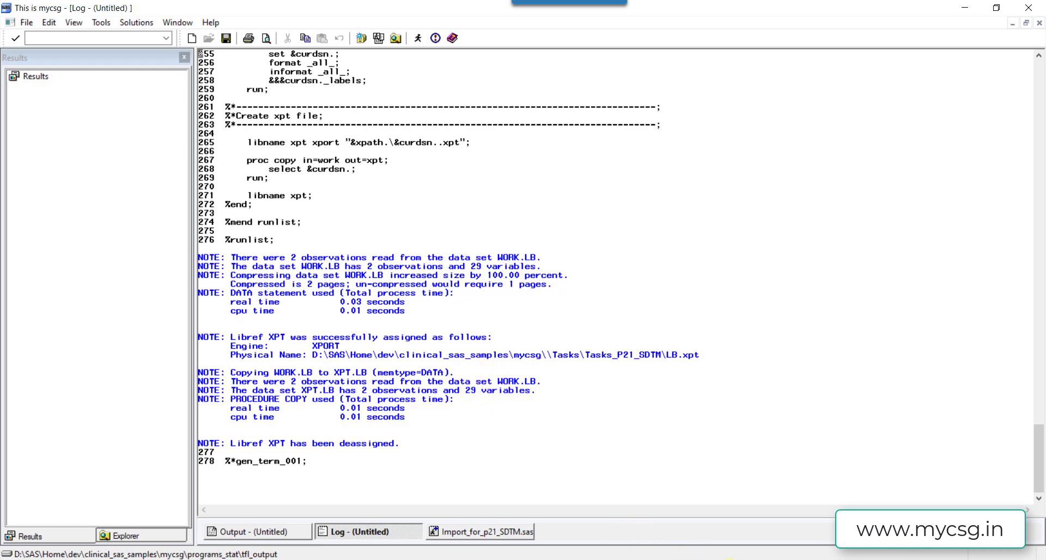
# Step: Switch to Pinnacle 21 Community and validate LB.xpt from the TASKS_P21_SDTM folder with the Validator
pyautogui.click(729, 558)
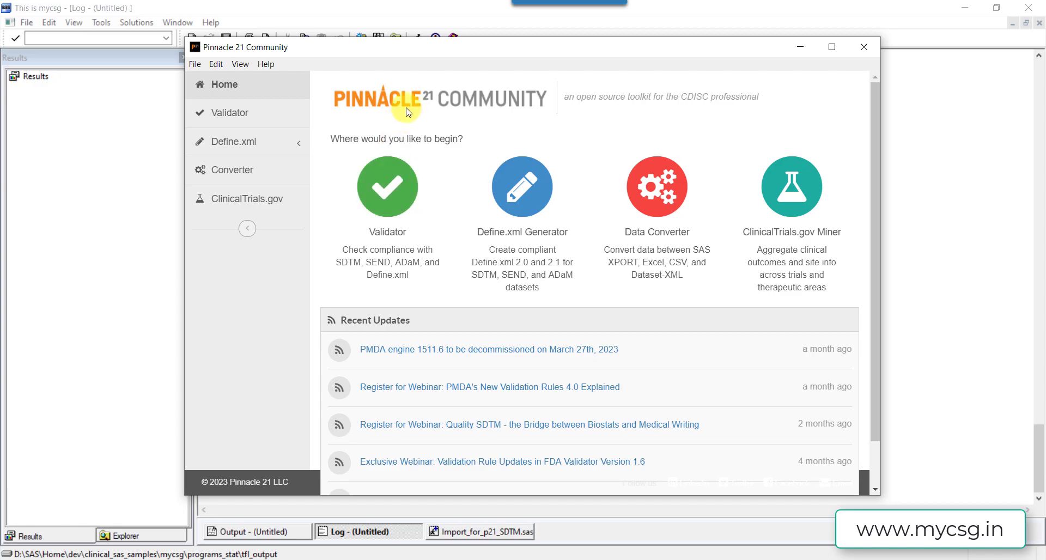
pyautogui.click(393, 192)
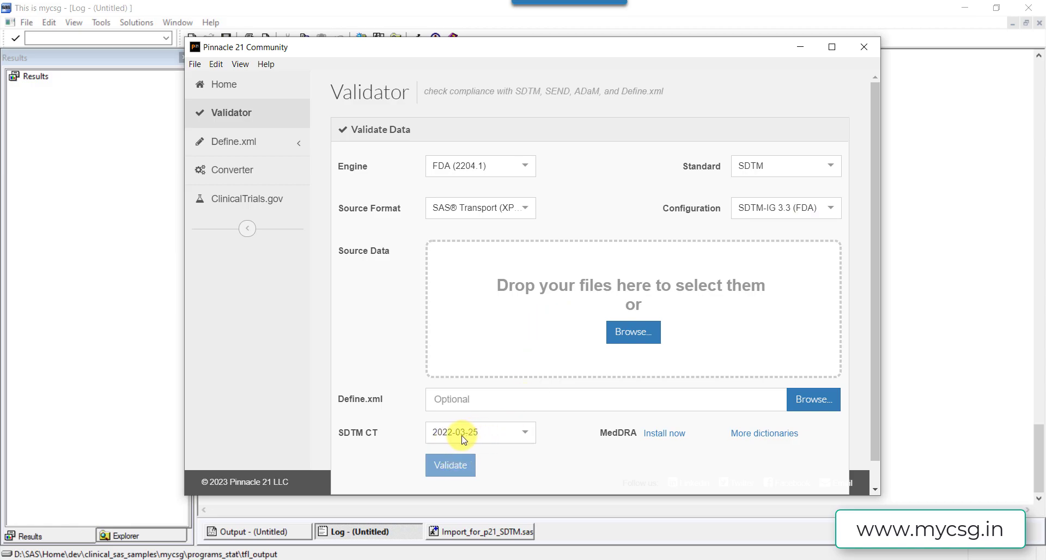
pyautogui.click(649, 338)
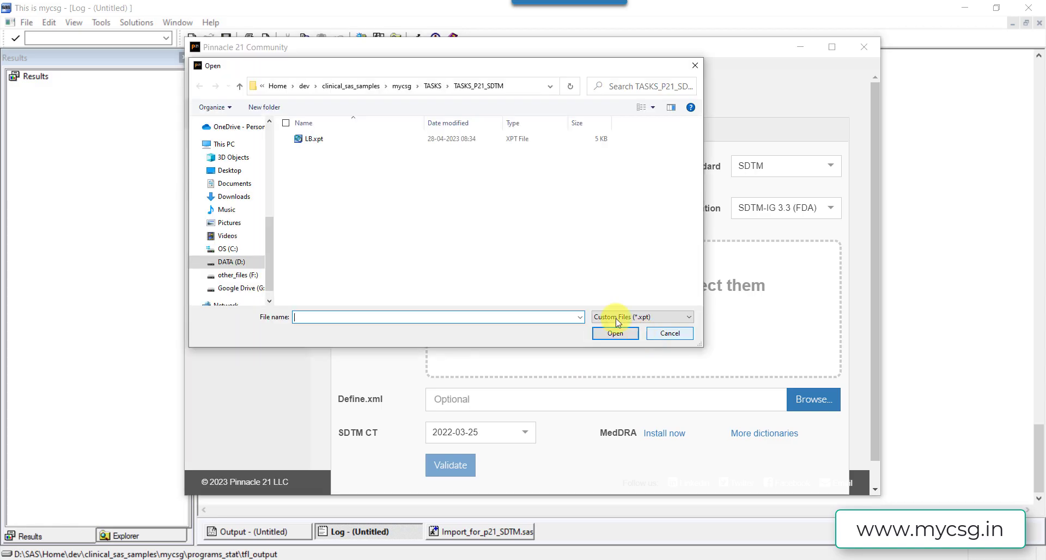
pyautogui.click(316, 140)
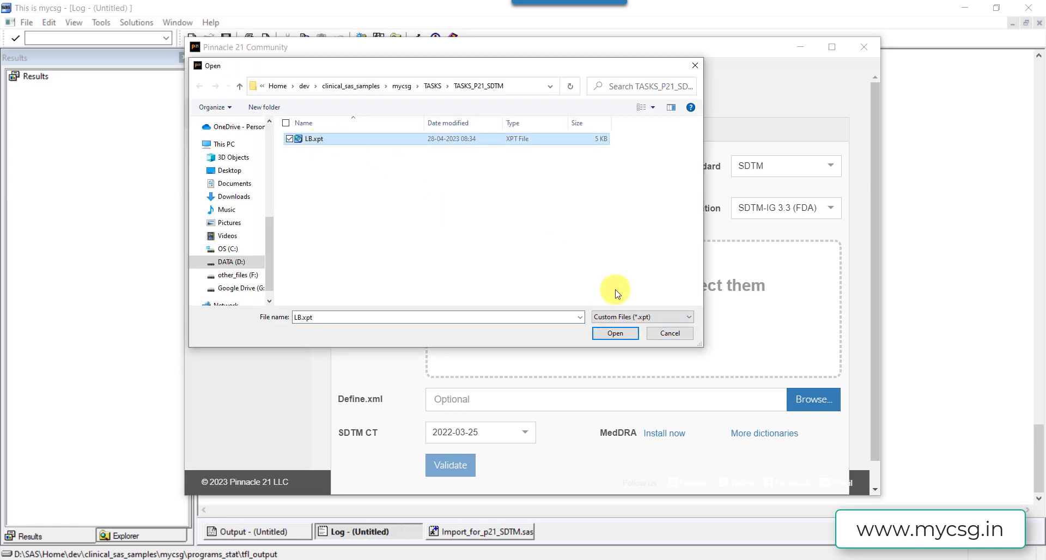
pyautogui.click(612, 333)
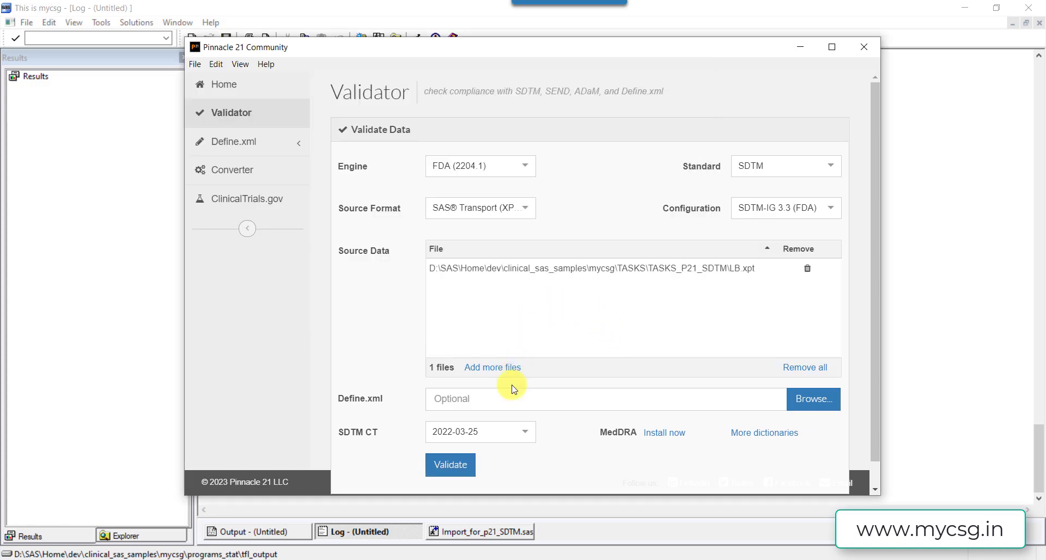
pyautogui.click(453, 467)
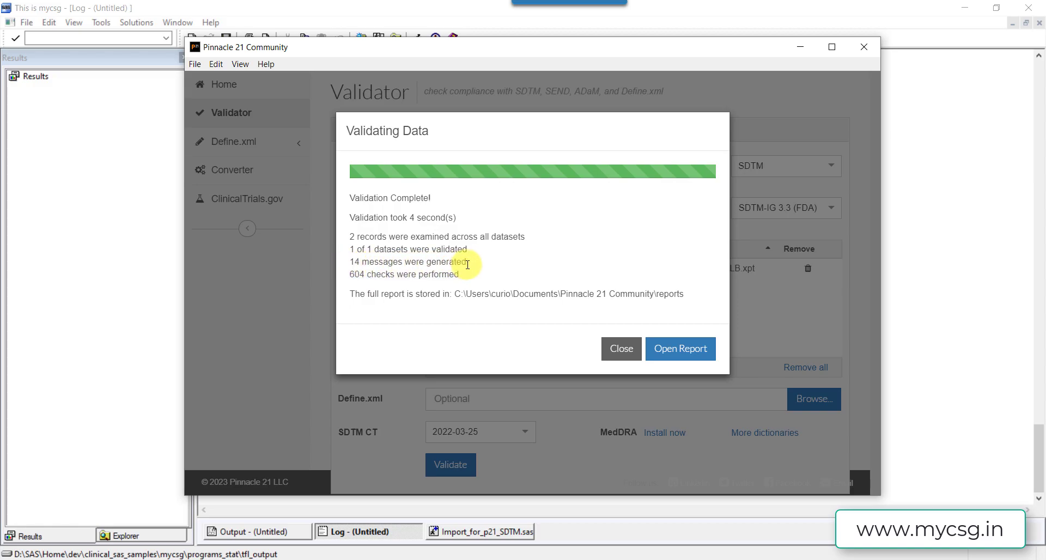
# Step: Open the validation report and review its Validation Summary, Dataset Summary, Issue Summary and Details sheets
pyautogui.click(683, 348)
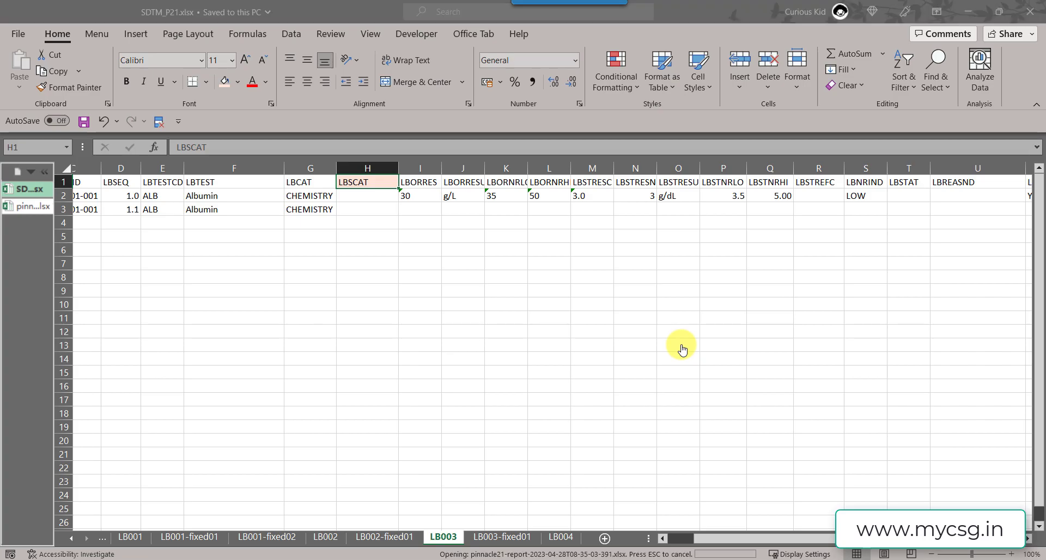
pyautogui.scroll(-1, 341, 355)
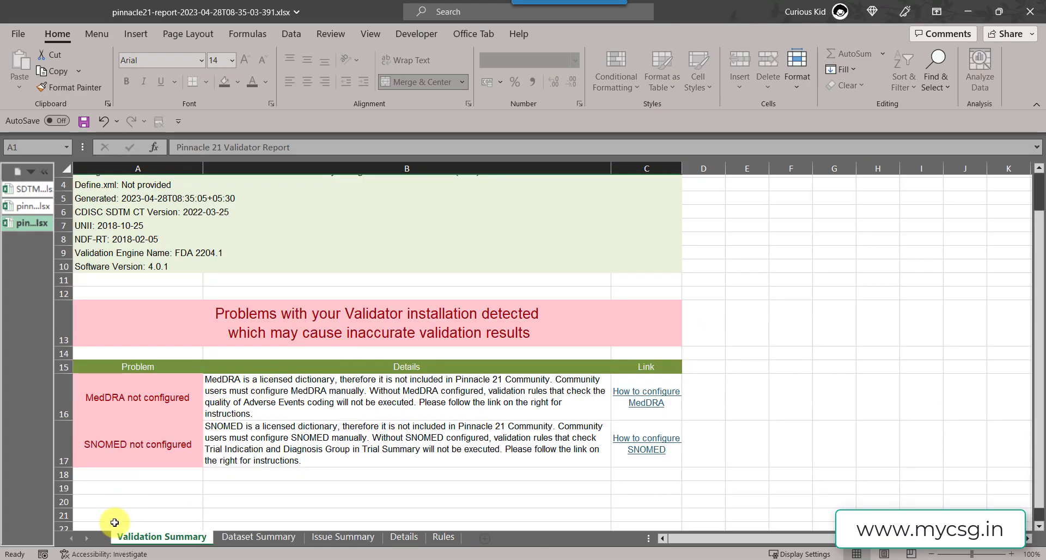
pyautogui.scroll(1, 232, 414)
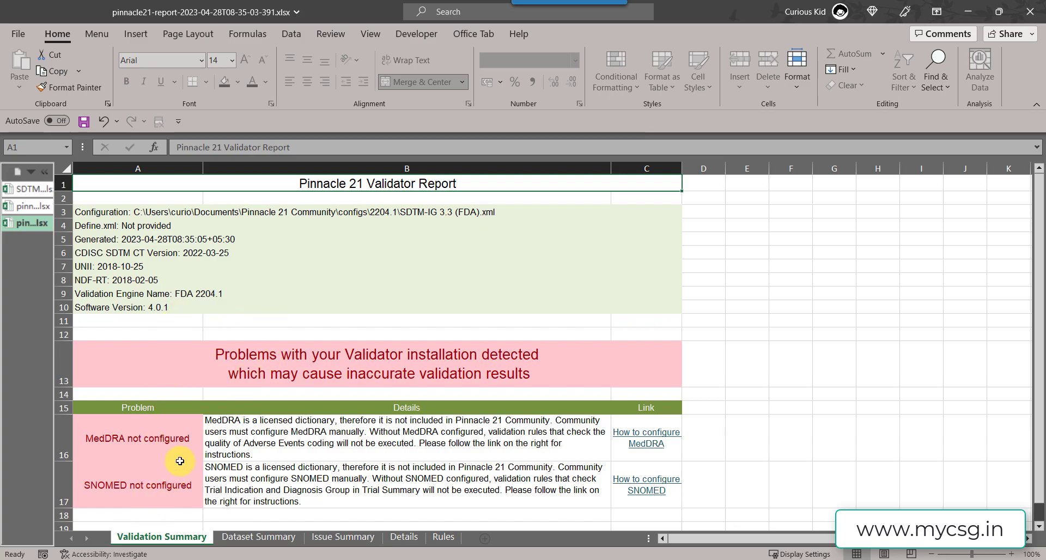
pyautogui.click(263, 538)
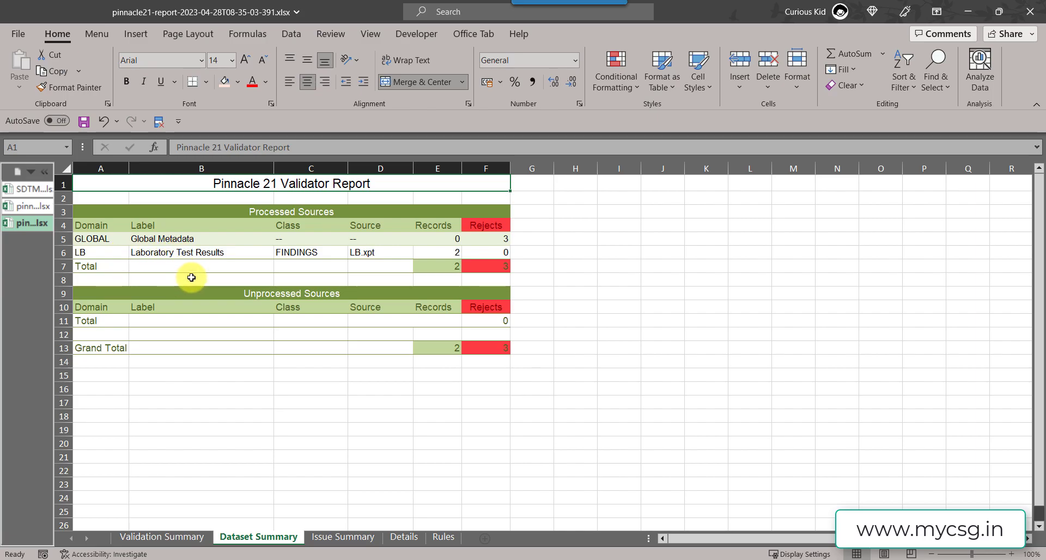
pyautogui.click(353, 537)
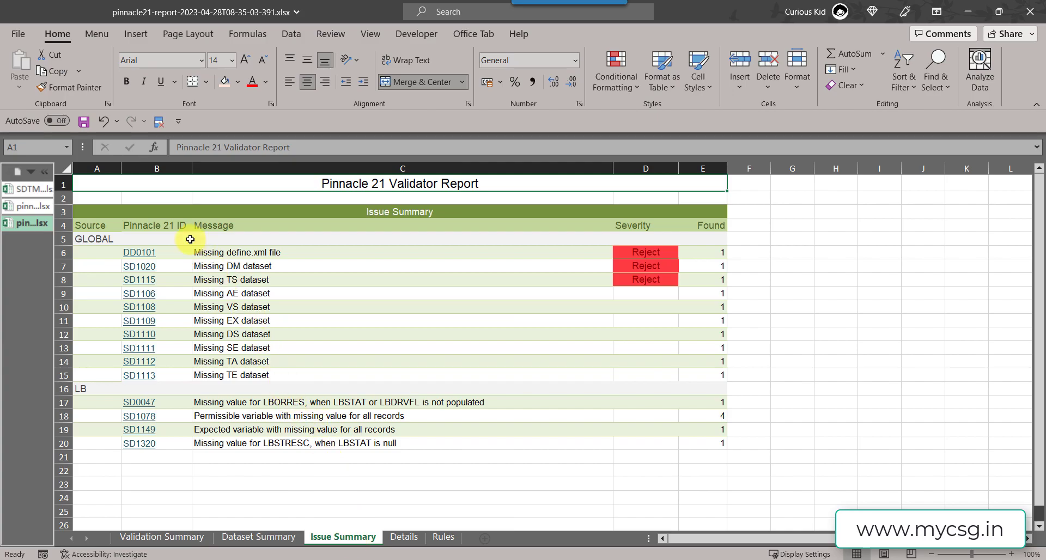
pyautogui.click(278, 538)
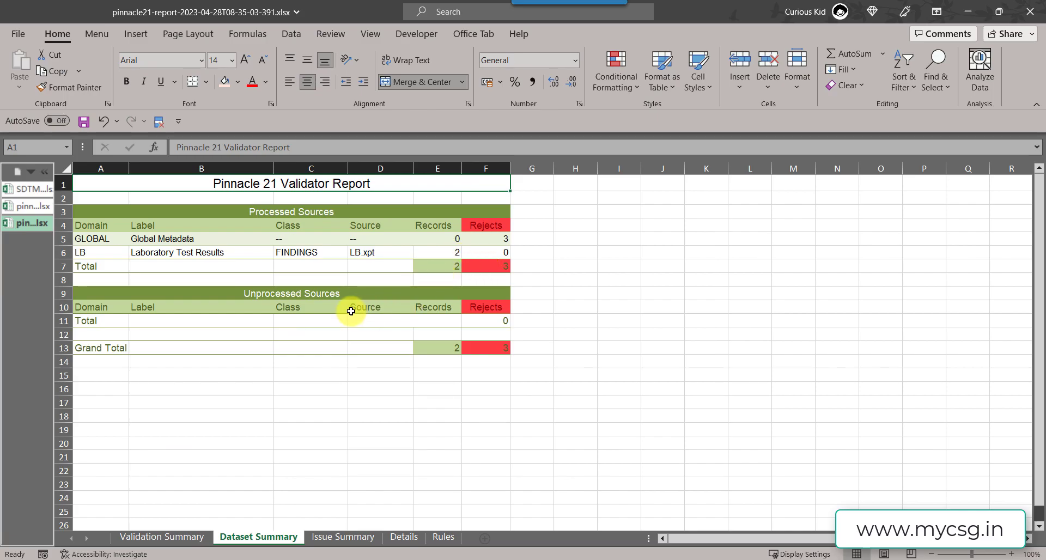
pyautogui.click(344, 538)
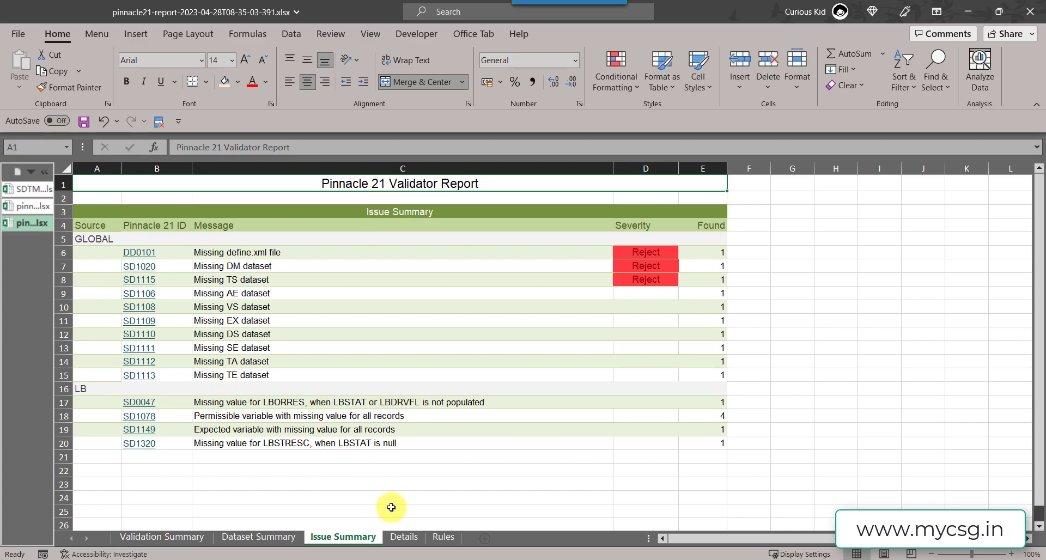
pyautogui.click(403, 537)
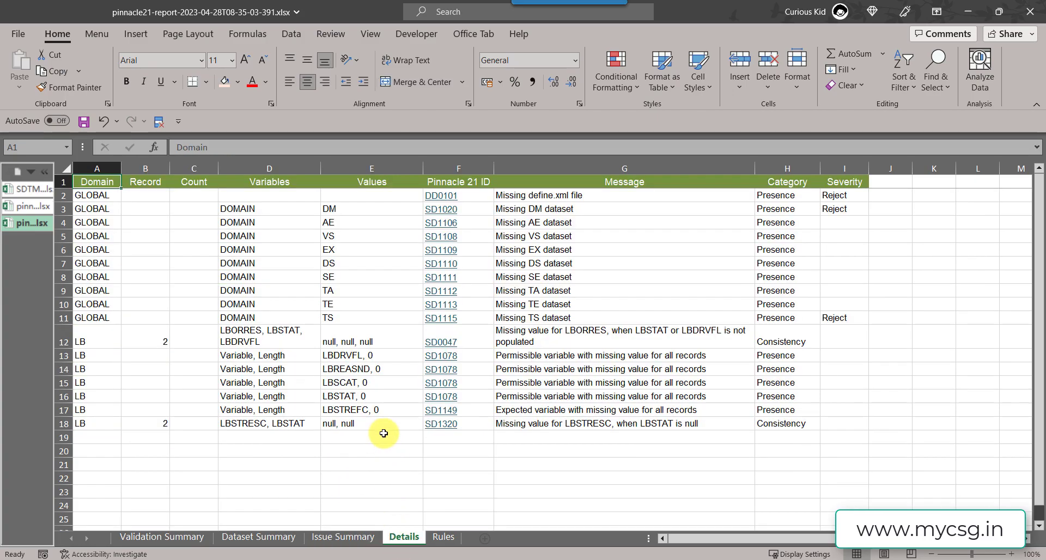
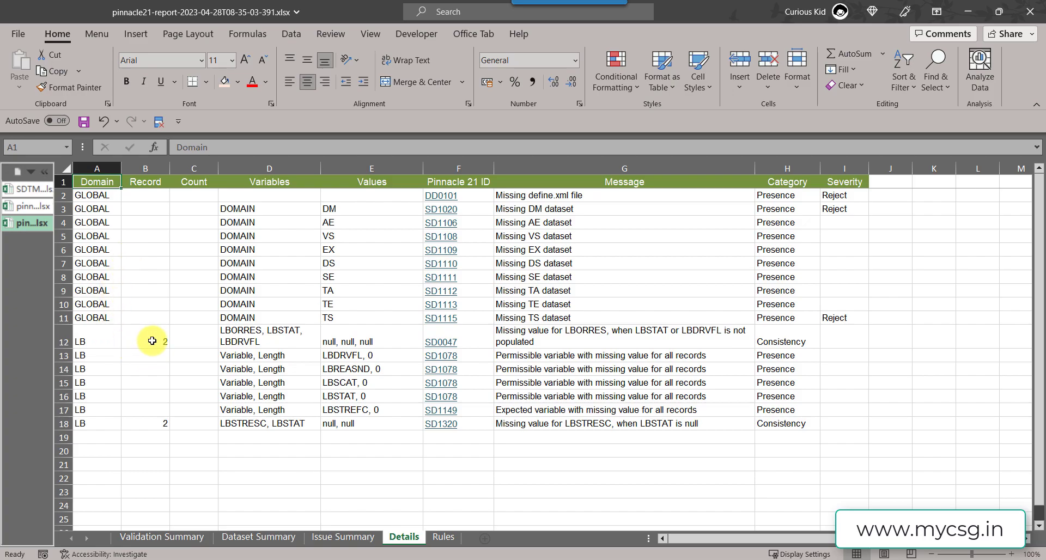
# Step: Examine the record 2 issues for LB in the Details sheet, including the missing LBSTRESC and LBORRES messages
pyautogui.click(149, 341)
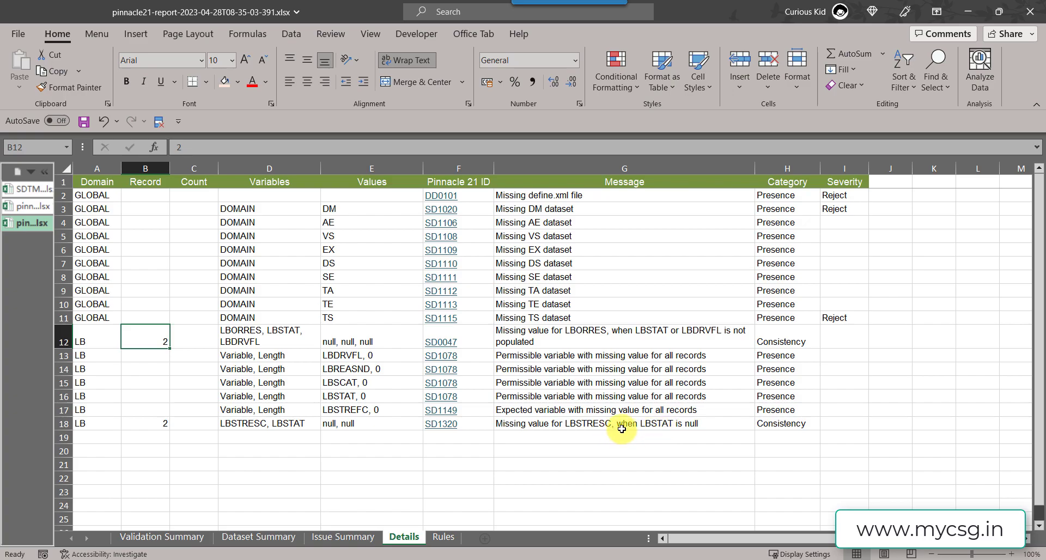
pyautogui.click(580, 424)
pyautogui.click(592, 334)
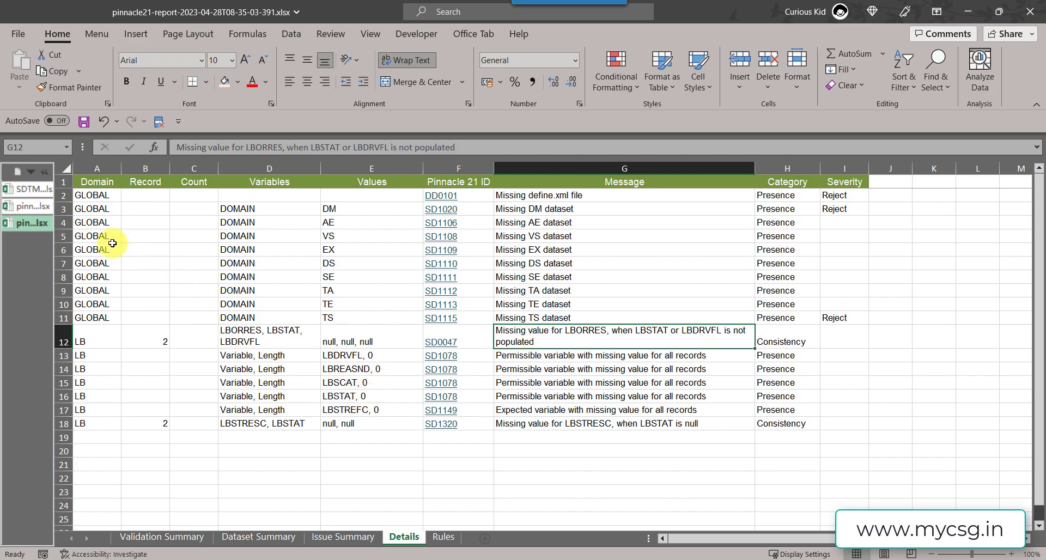
# Step: Return to SDTM_P21.xlsx and compare the columns and second record of the LB003 and LB003-fixed01 sheets
pyautogui.click(21, 189)
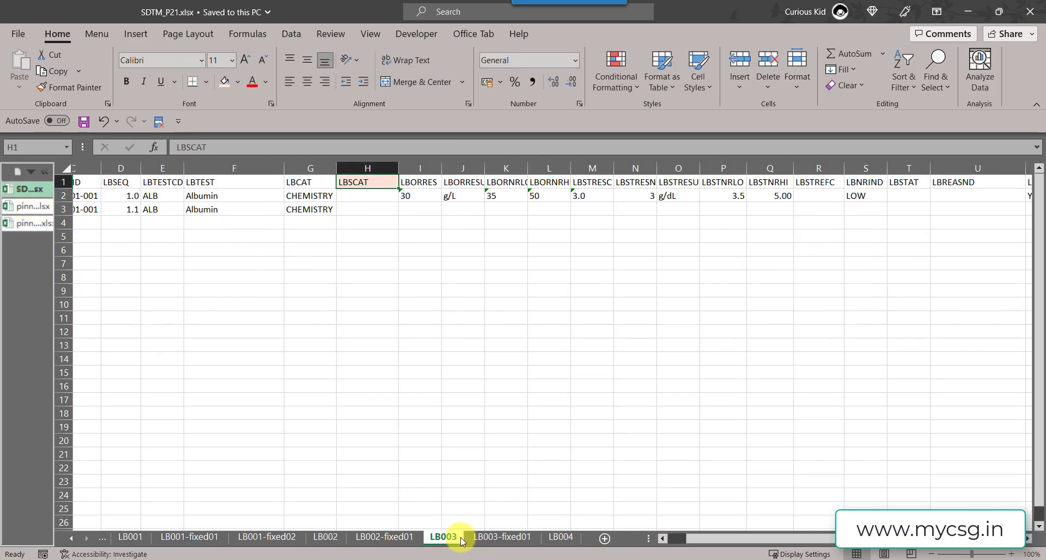
pyautogui.click(497, 538)
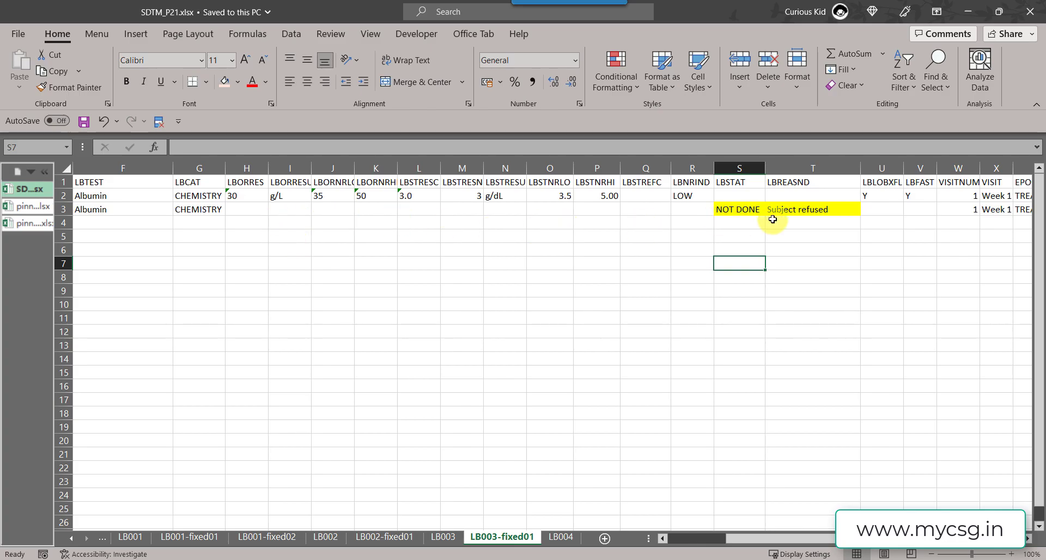
pyautogui.click(443, 540)
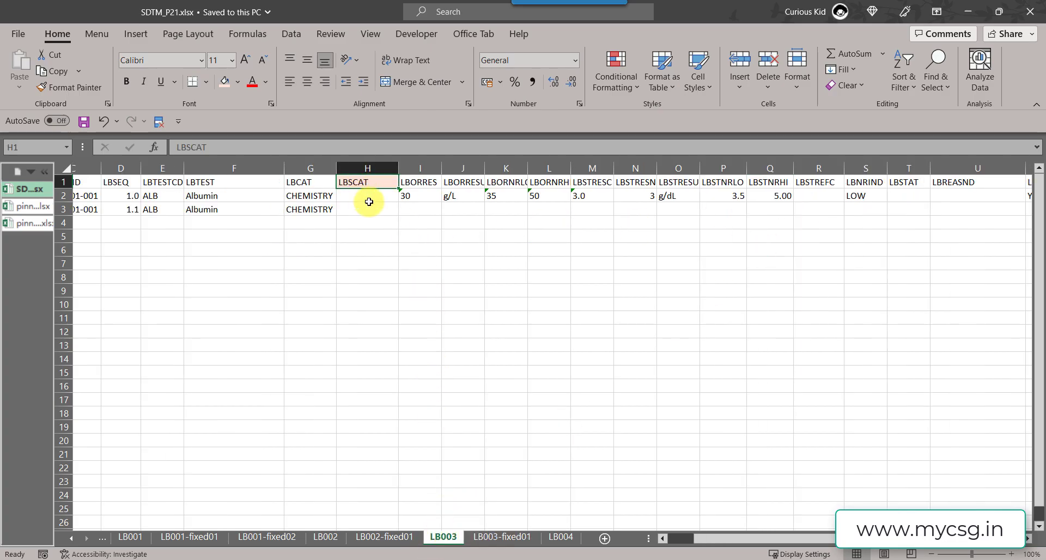
pyautogui.hscroll(3, 945, 355)
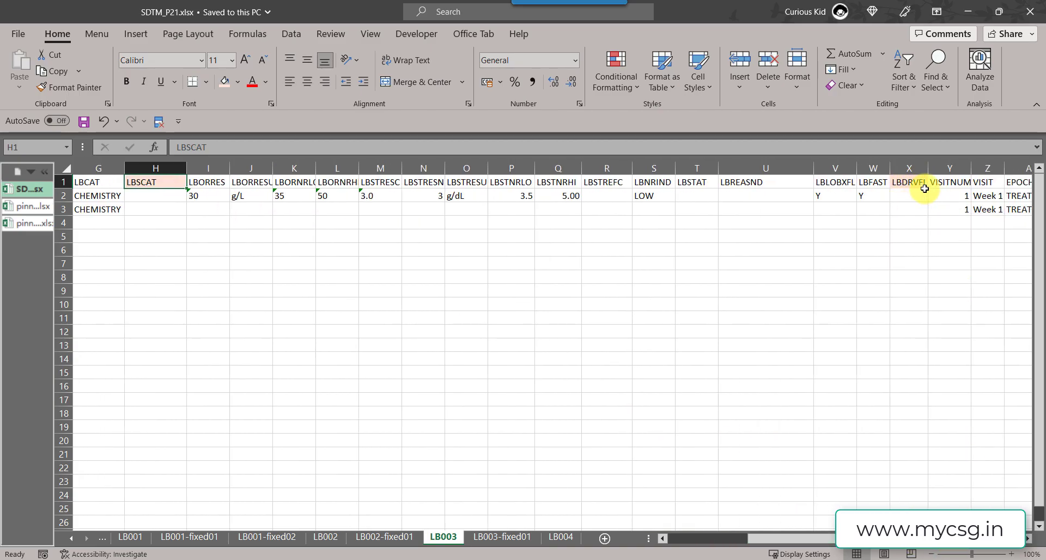
pyautogui.click(512, 538)
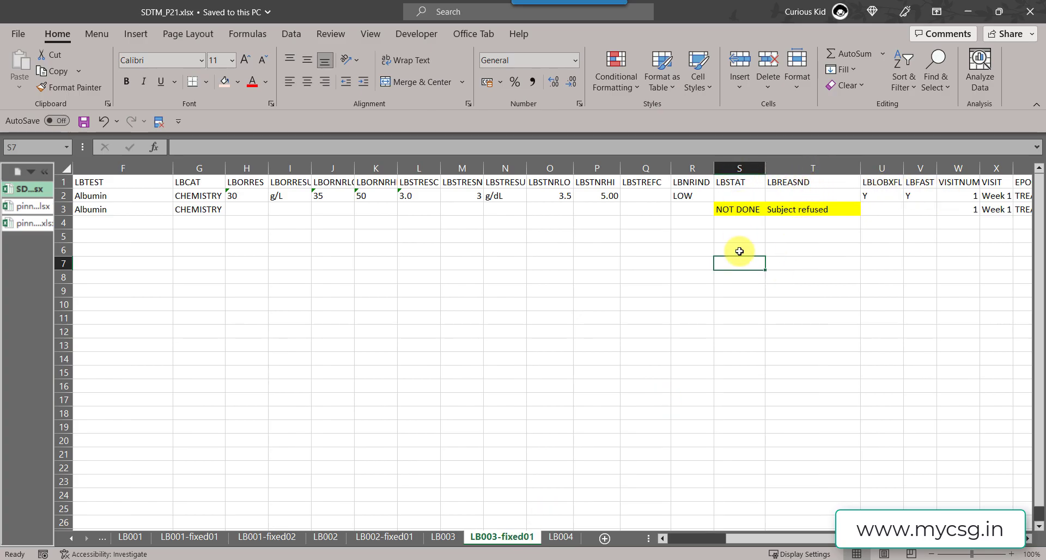
pyautogui.click(443, 537)
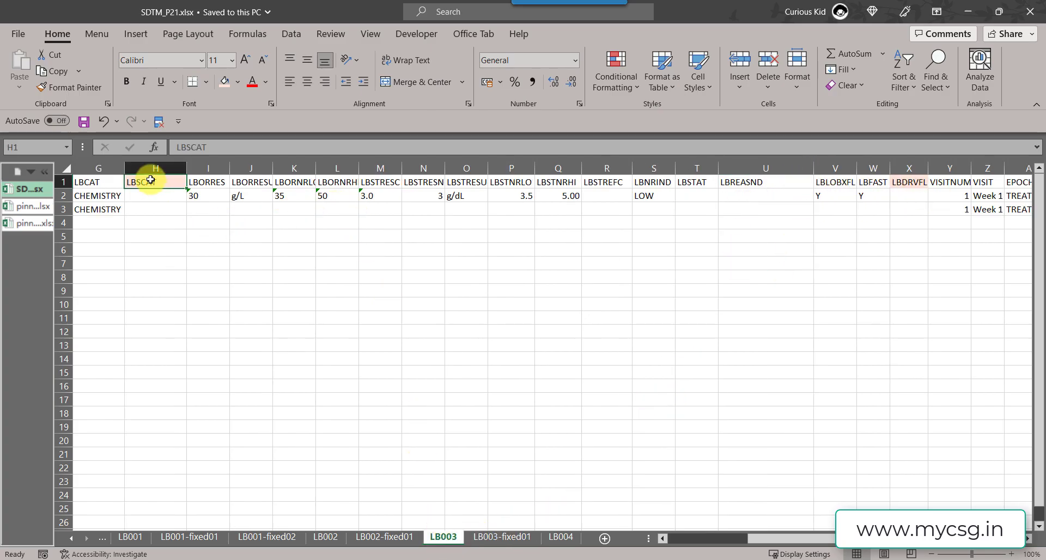
# Step: In the LB003-fixed01 sheet, inspect the LBORRES and LBSTRESC cells of the second record
pyautogui.click(504, 537)
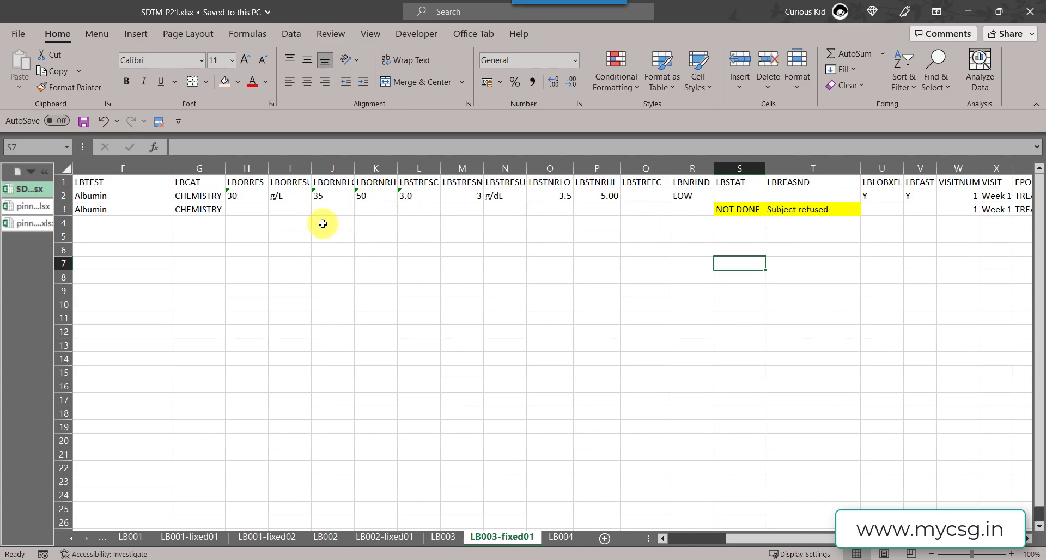
pyautogui.click(241, 212)
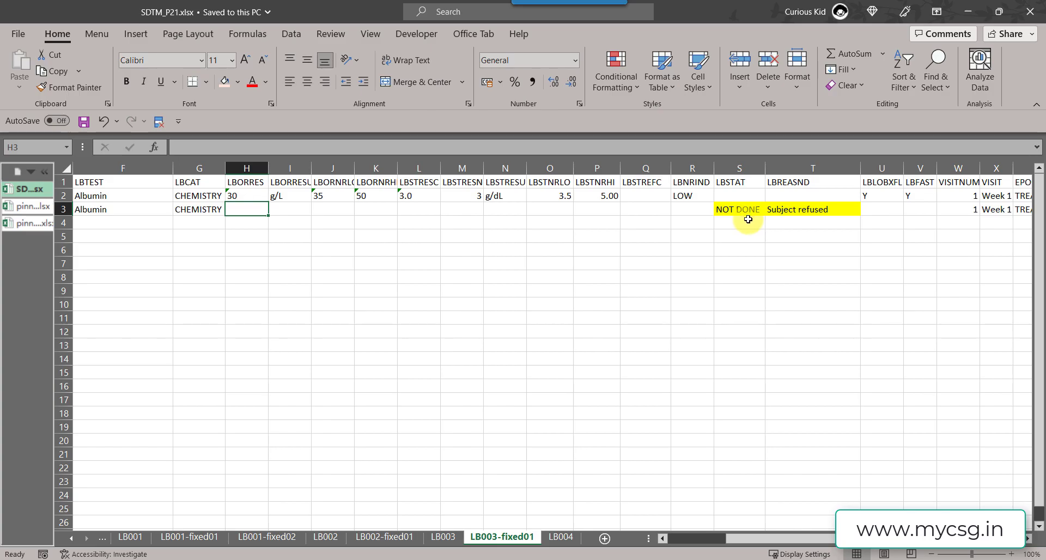
pyautogui.click(420, 209)
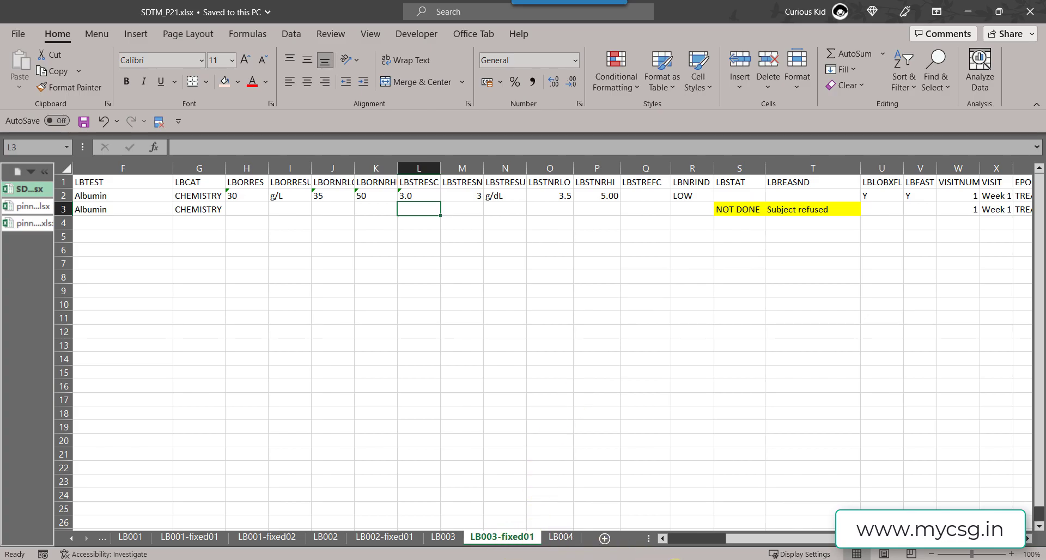
# Step: Switch to SAS, set xsheetlist to LB003-fixed01 in the Import_for_p21_SDTM program, and save it
pyautogui.hotkey('alt', 'Tab')
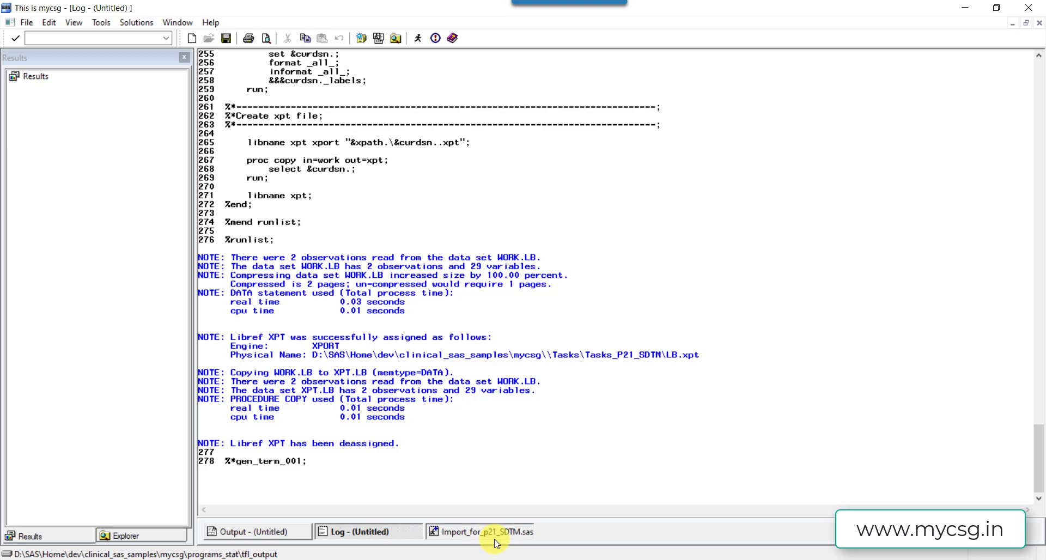
pyautogui.click(469, 531)
pyautogui.click(403, 247)
pyautogui.write('-fixed')
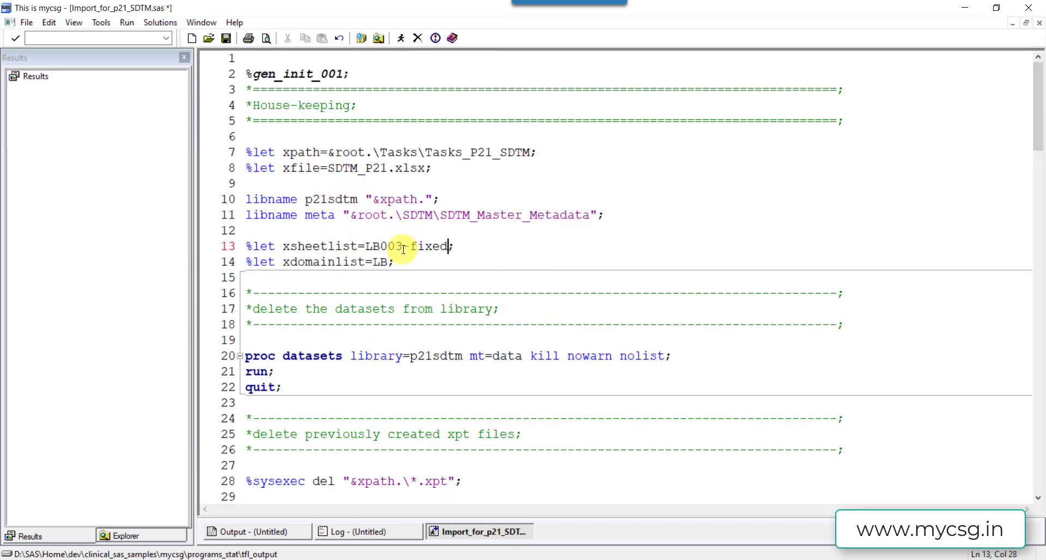
pyautogui.write('01')
pyautogui.hotkey('ctrl', 's')
pyautogui.click(427, 263)
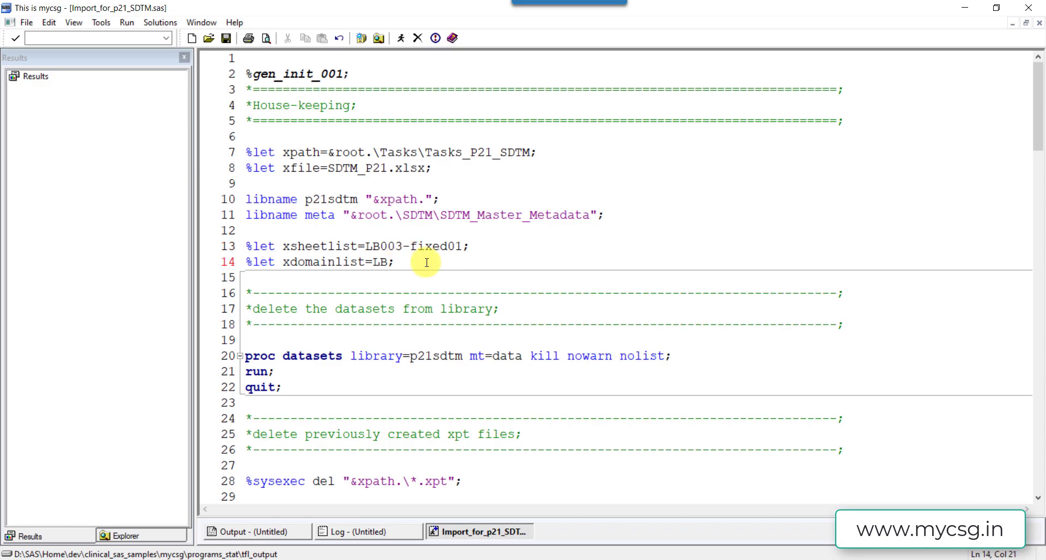
# Step: Run the Import_for_p21_SDTM program to regenerate LB.xpt from the LB003-fixed01 sheet and check the log
pyautogui.press('F3')
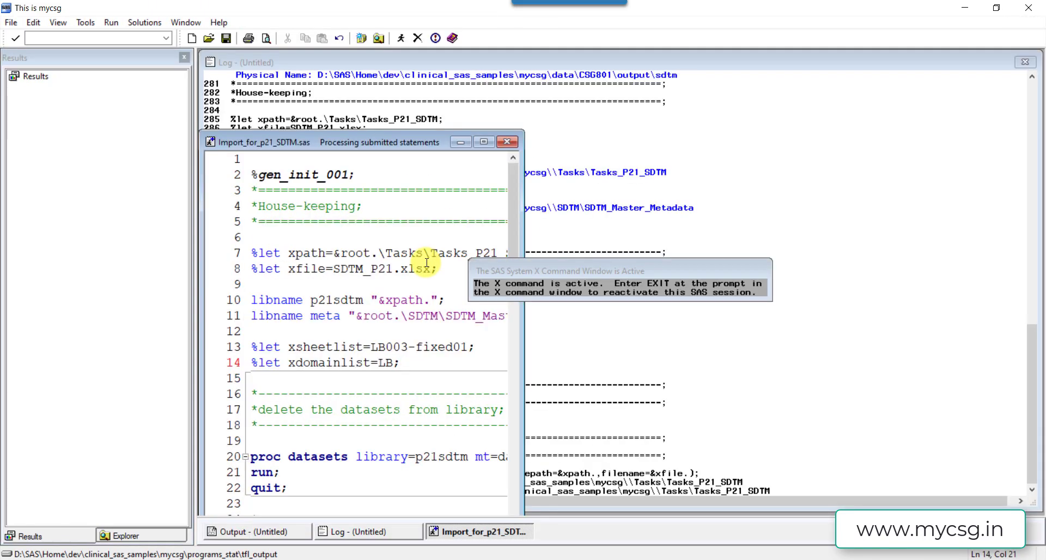
pyautogui.click(377, 529)
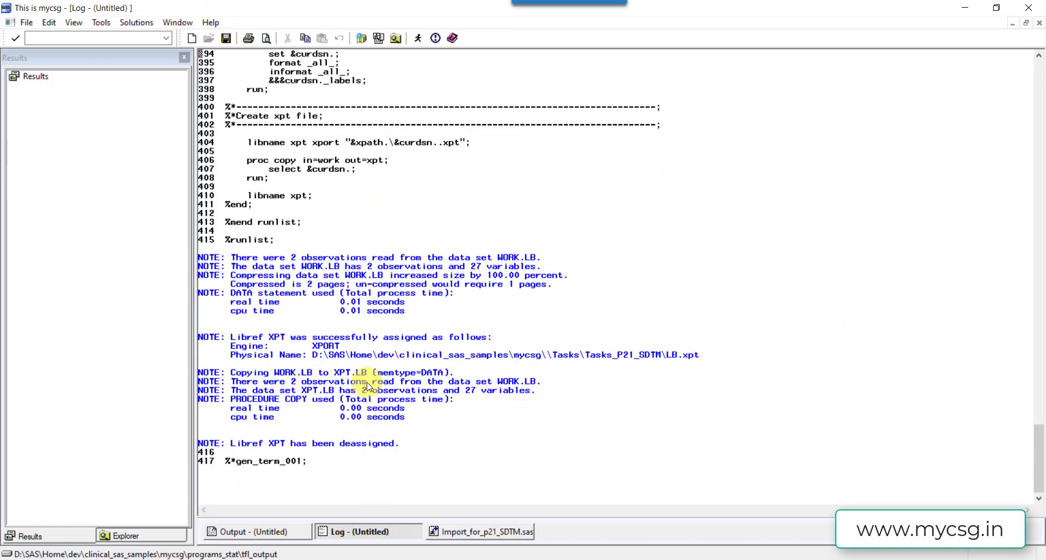
# Step: Switch to Pinnacle 21 Community, dismiss the previous validation result, replace the source file with the regenerated LB.xpt, and validate it
pyautogui.hotkey('alt', 'Tab')
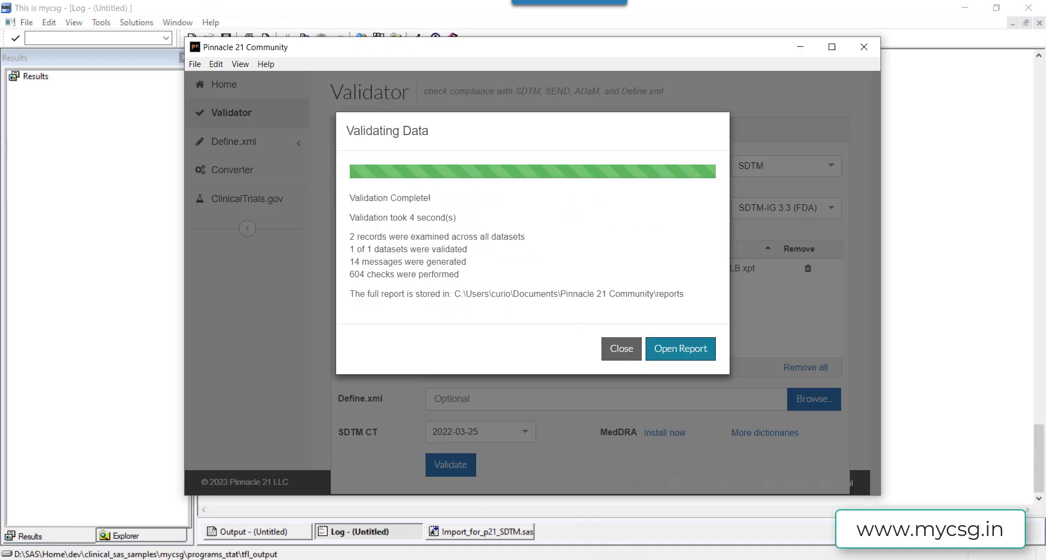
pyautogui.click(616, 350)
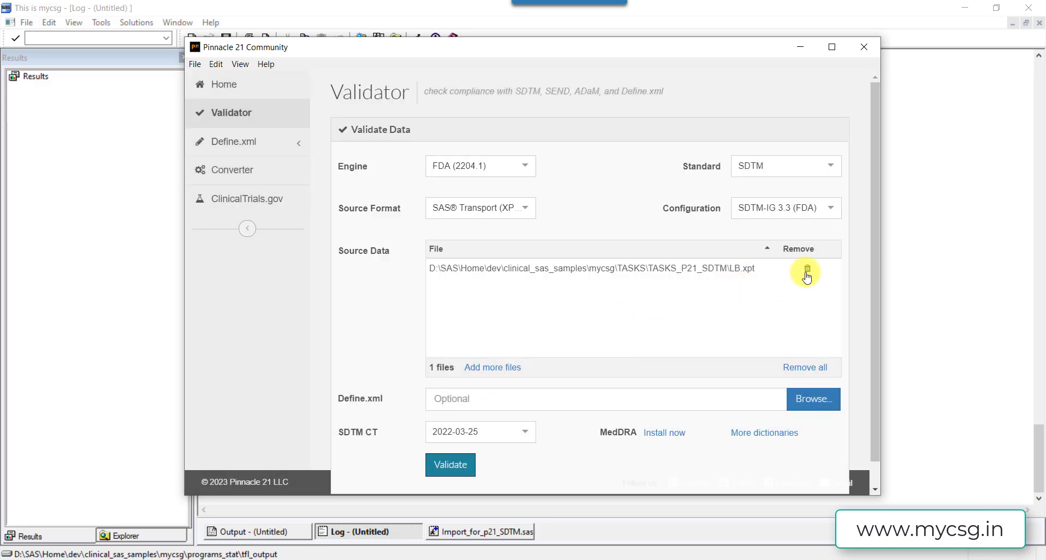
pyautogui.click(808, 269)
pyautogui.click(625, 333)
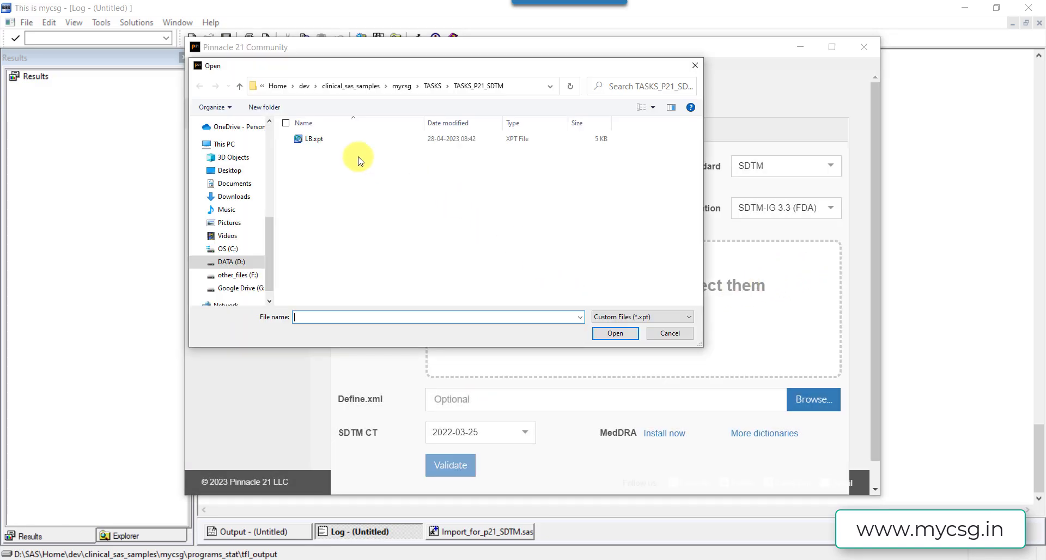
pyautogui.click(314, 138)
pyautogui.click(616, 334)
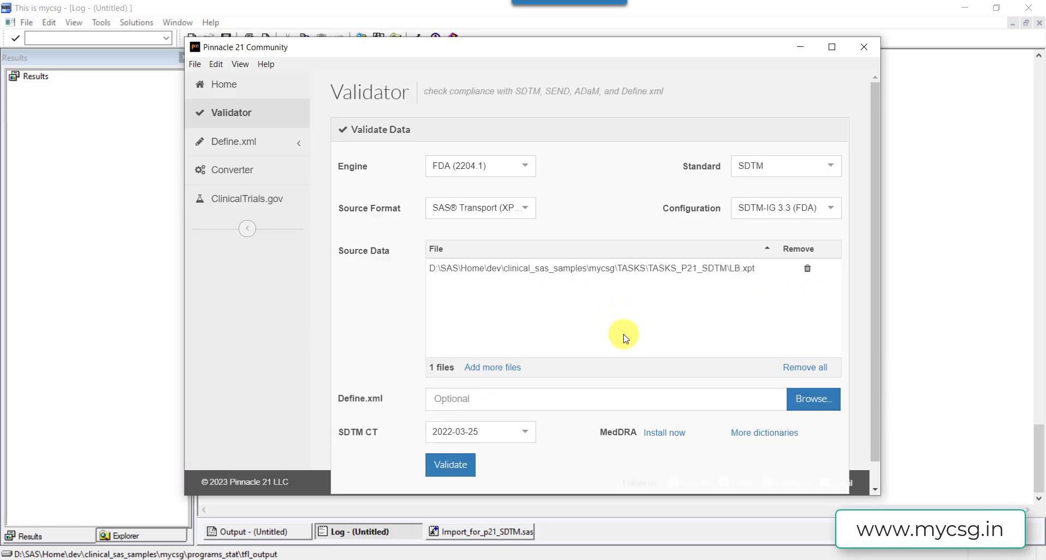
pyautogui.click(452, 468)
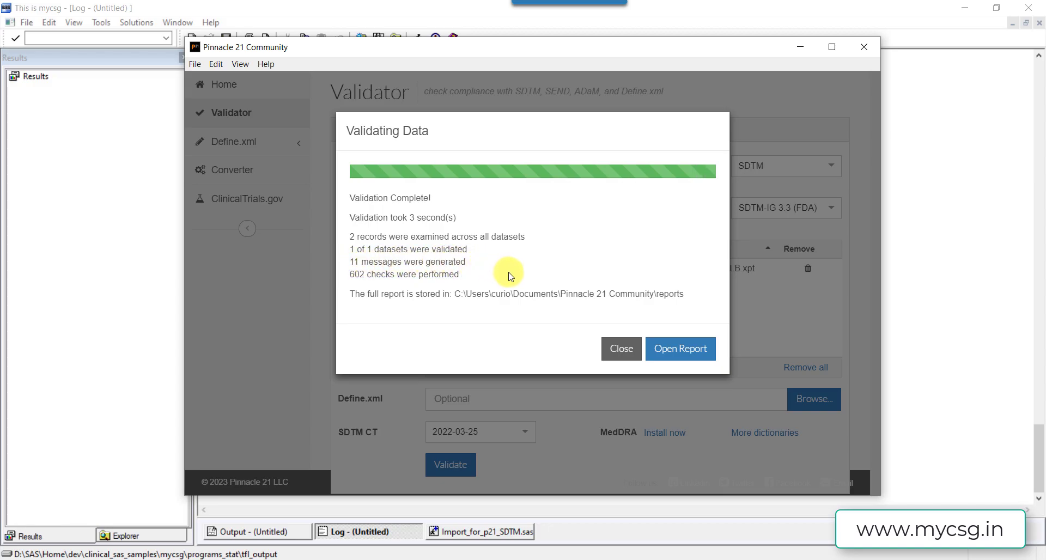
# Step: Open the new validation report and examine the LB issues in its Details sheet
pyautogui.click(682, 348)
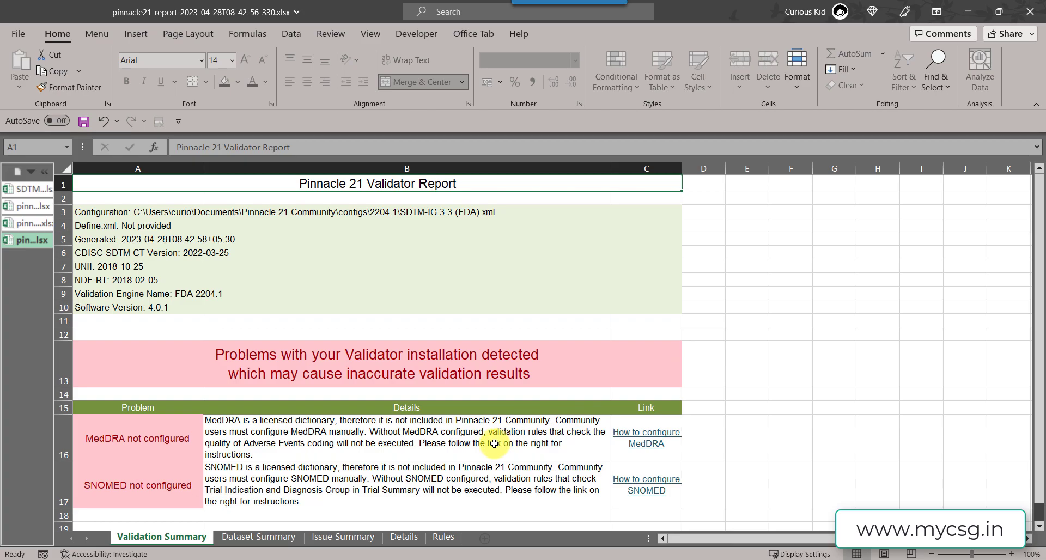
pyautogui.click(403, 536)
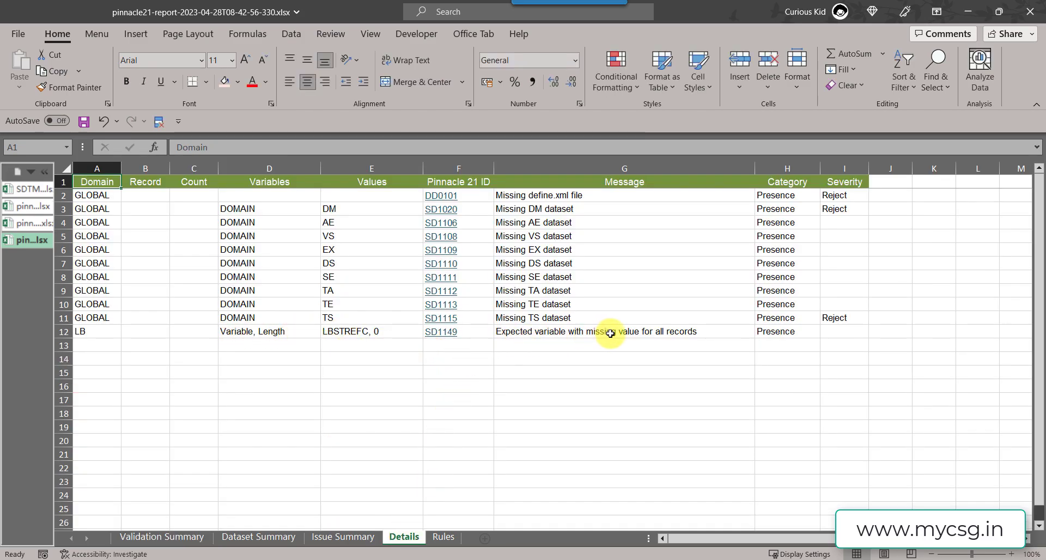
# Step: In the earlier 08-35-03 report's Details sheet, examine the SD1078 permissible-variable messages for LBSCAT, LBREASND and LBSTAT
pyautogui.click(33, 225)
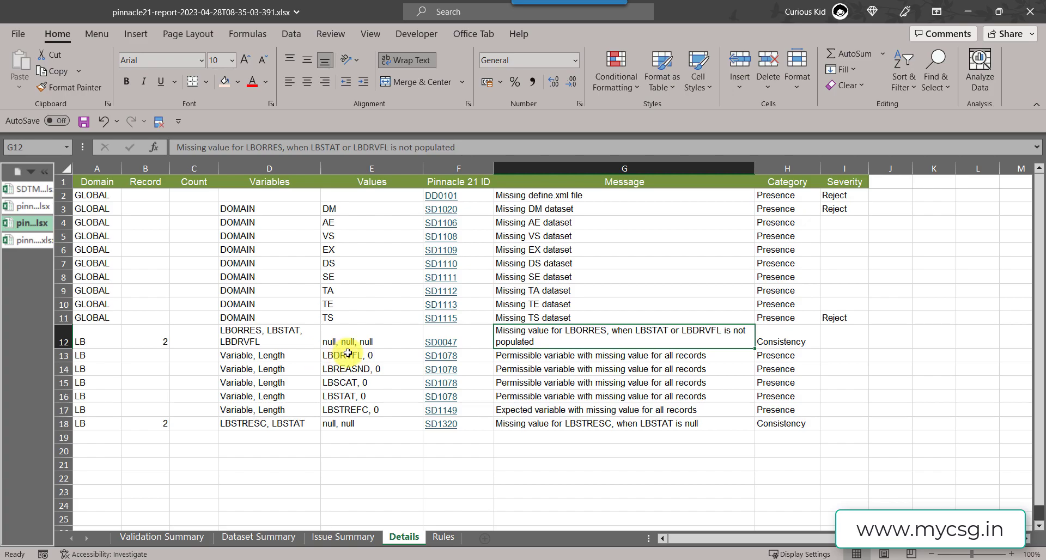
pyautogui.click(339, 385)
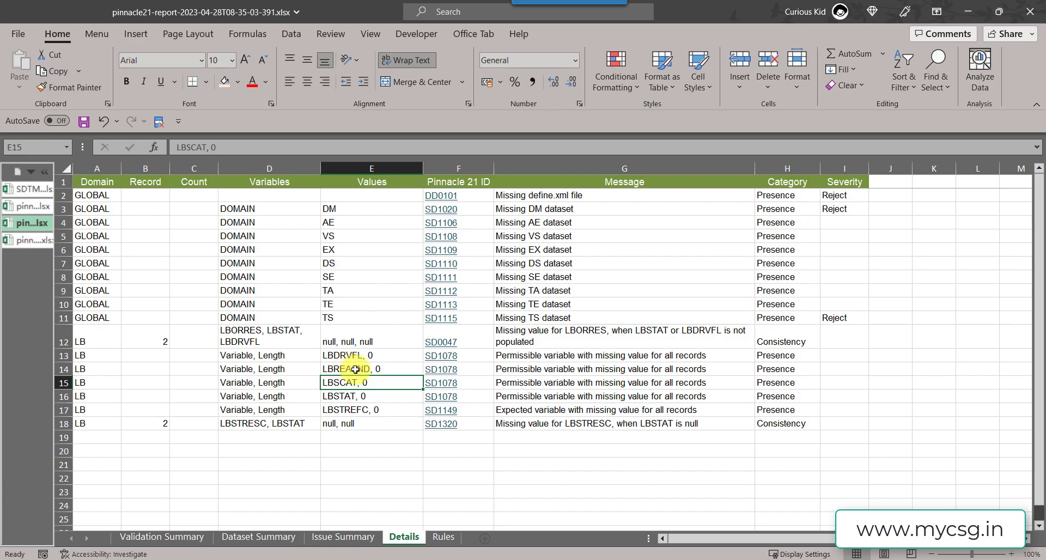
pyautogui.moveTo(551, 370); pyautogui.dragTo(380, 365)
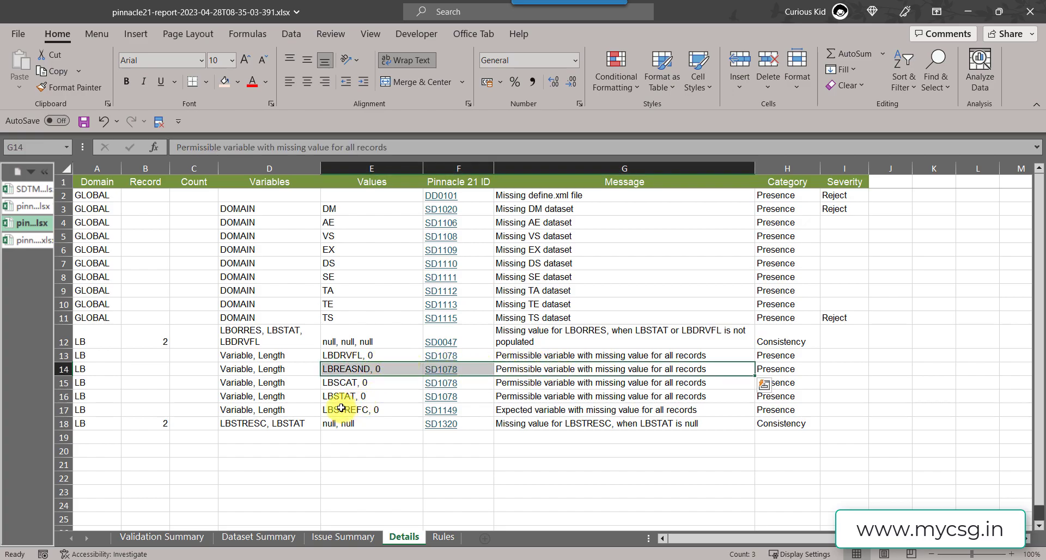
pyautogui.moveTo(343, 398); pyautogui.dragTo(514, 400)
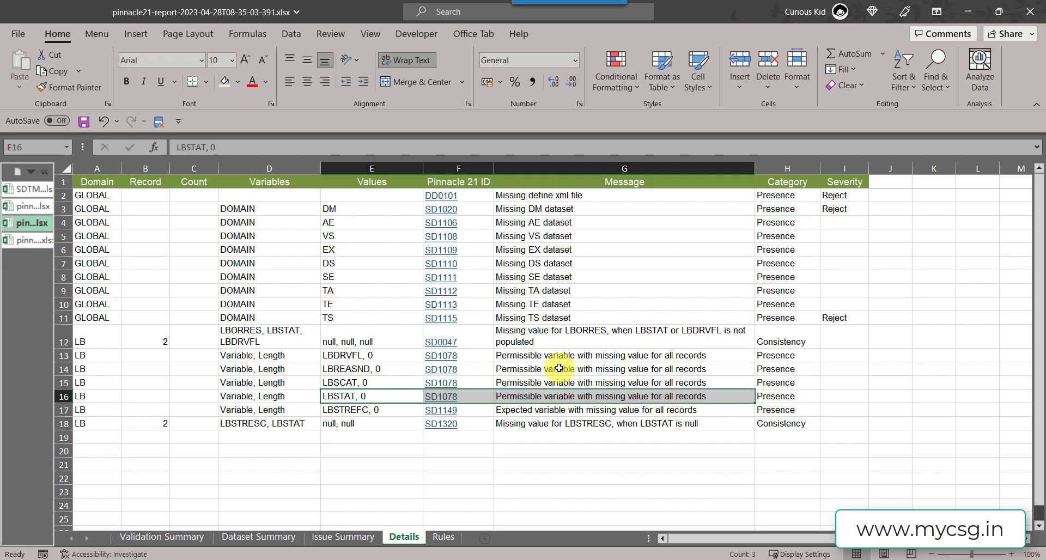
# Step: Check the LBSTAT and LBREASND values in SDTM_P21.xlsx's LB003-fixed01 sheet against the earlier report's LBREASND permissible-variable message
pyautogui.click(31, 191)
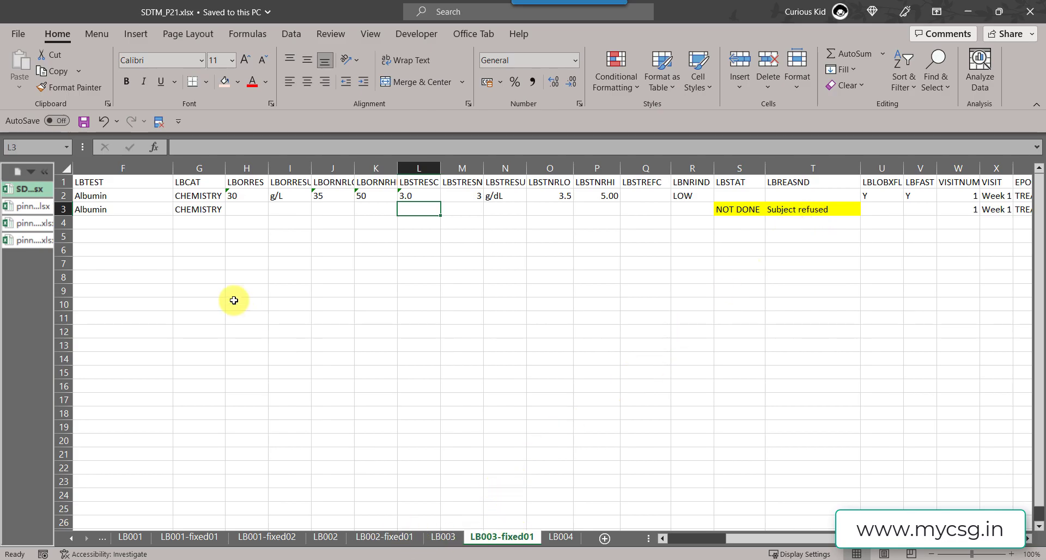
pyautogui.click(34, 223)
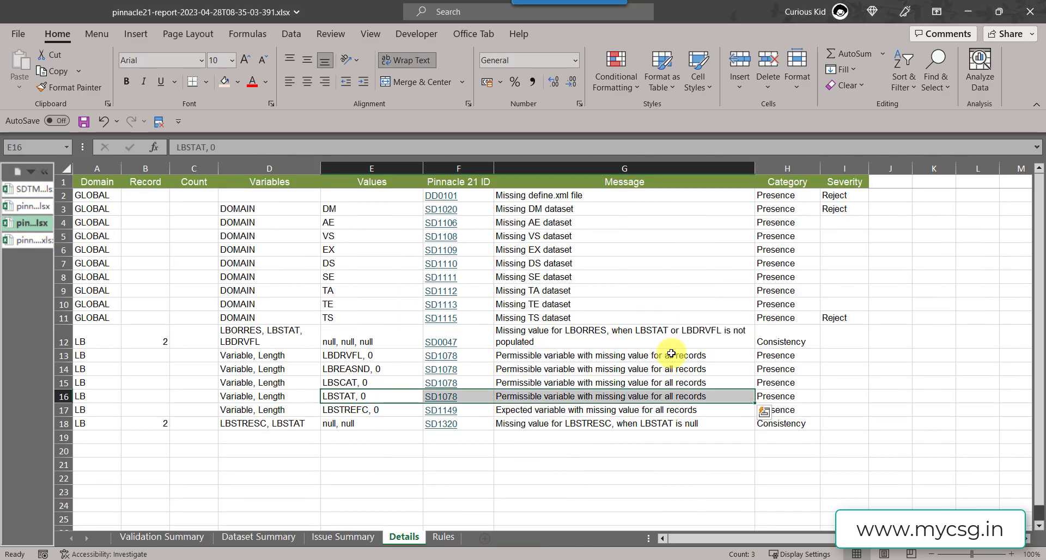
pyautogui.click(543, 369)
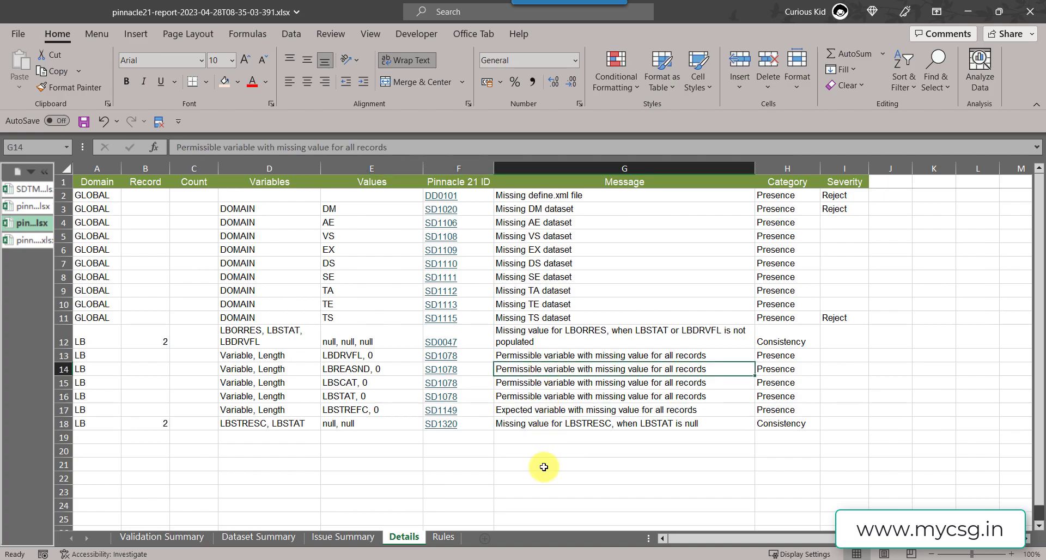